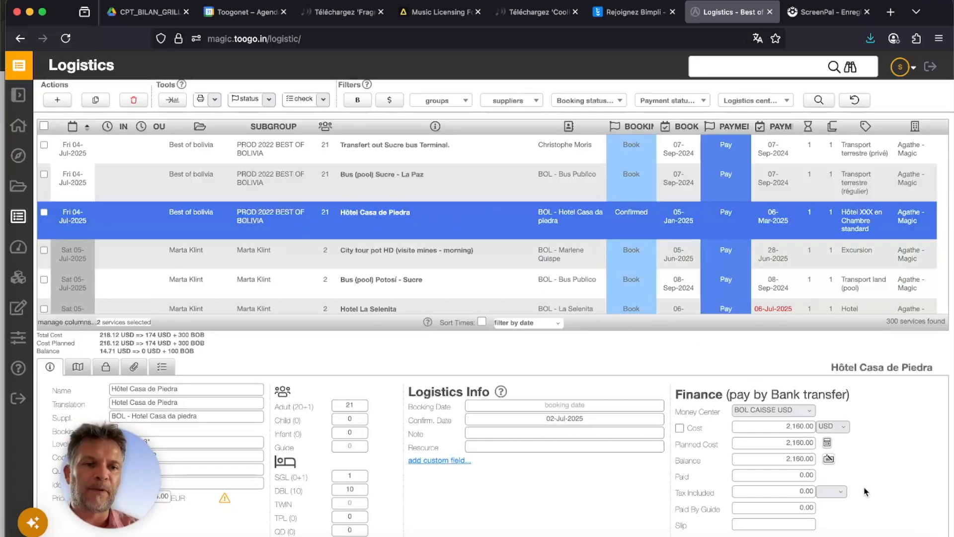
Set the cost of the Hôtel Casa de Piedra service to 2,200.00 USD in its finance details.
scroll(865, 489, "up", 10)
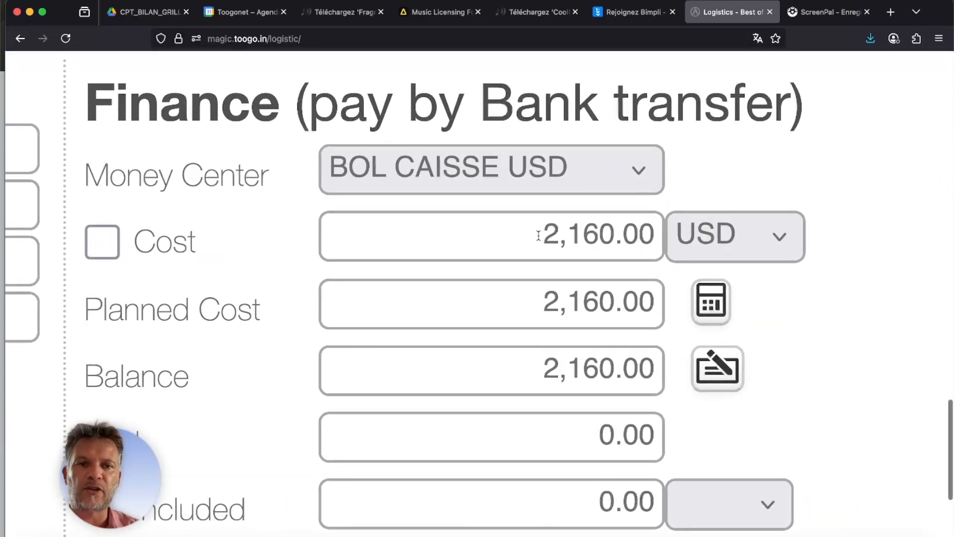
left_click_drag(538, 236, 654, 234)
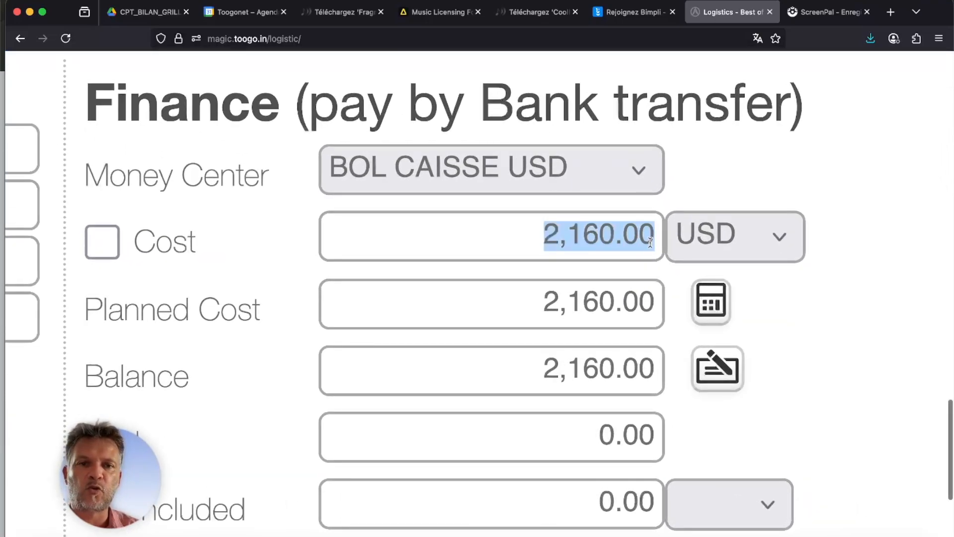
left_click(600, 236)
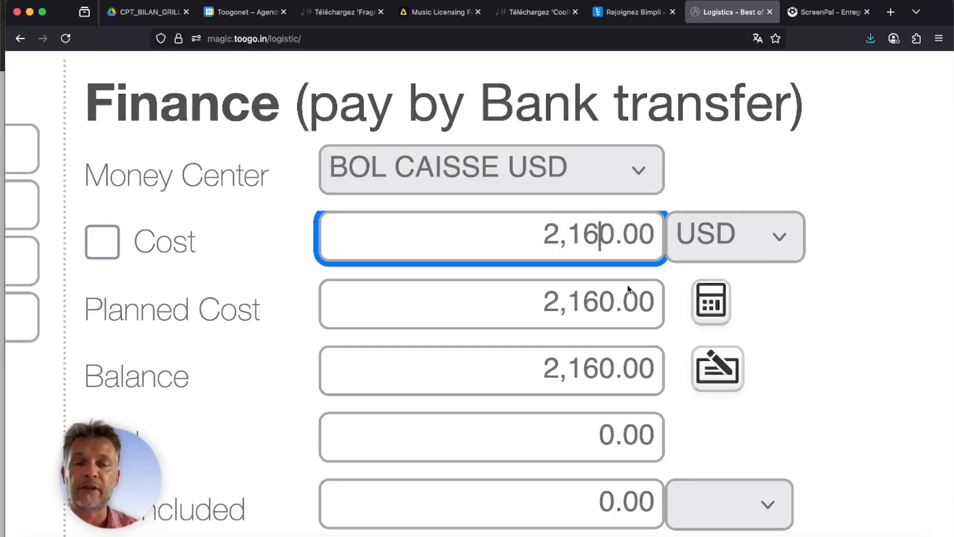
key("BackSpace")
key("BackSpace")
key("BackSpace")
type("2")
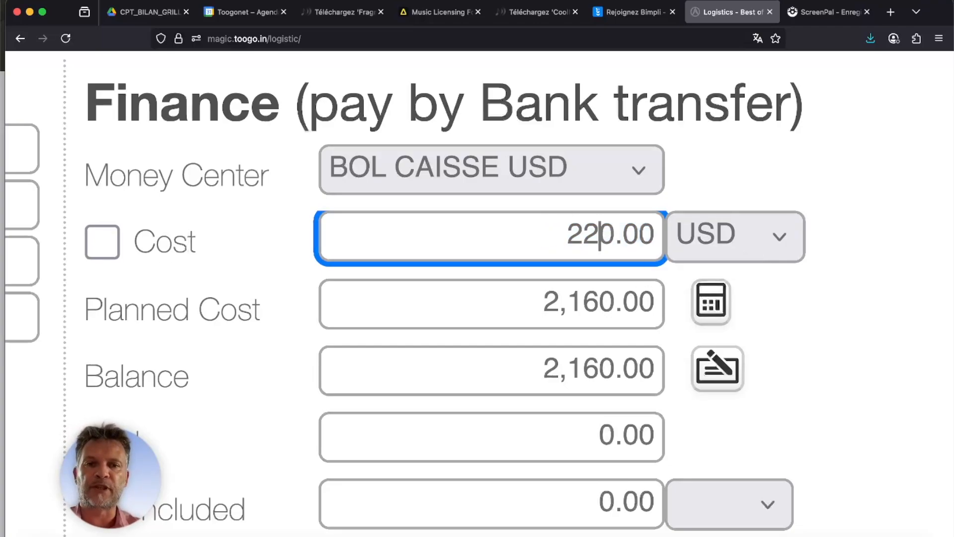
type("0")
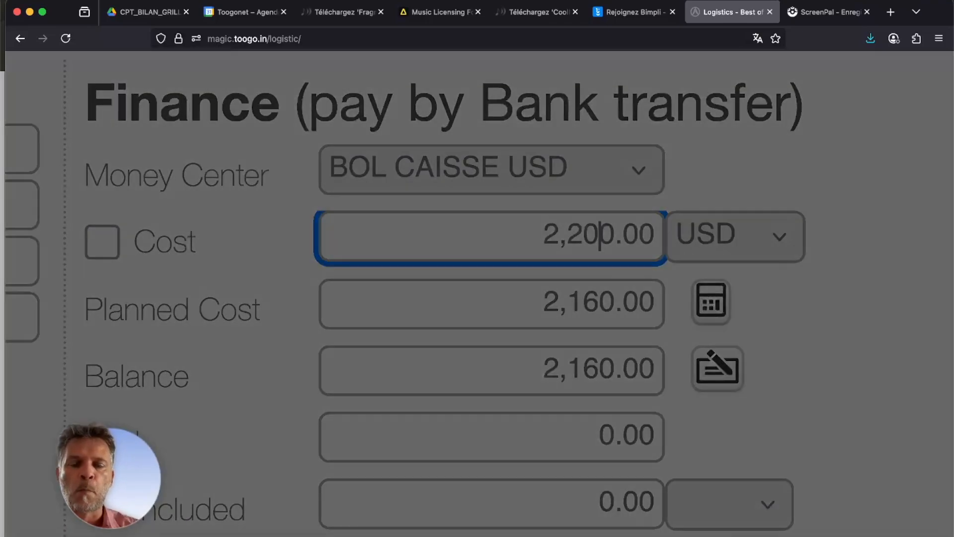
scroll(527, 413, "up", 2)
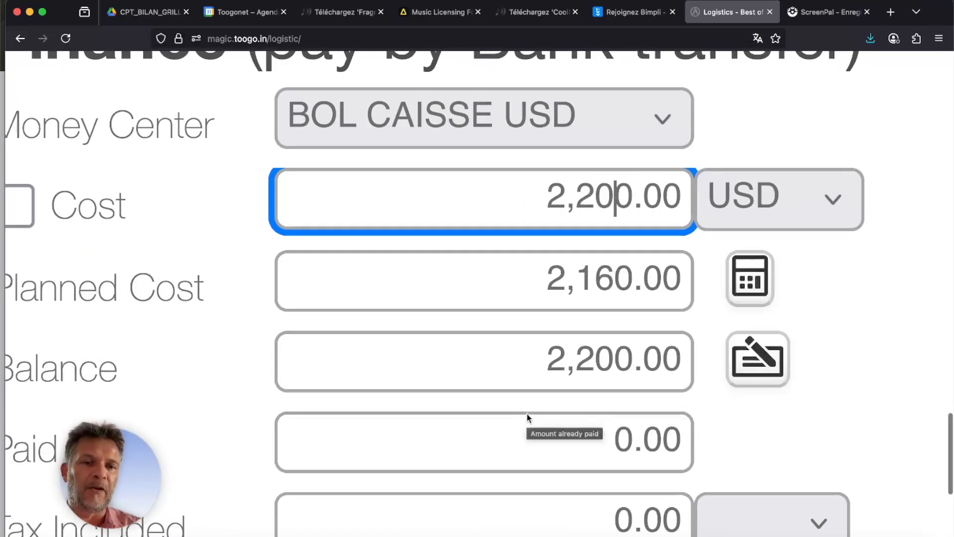
scroll(526, 413, "down", 5)
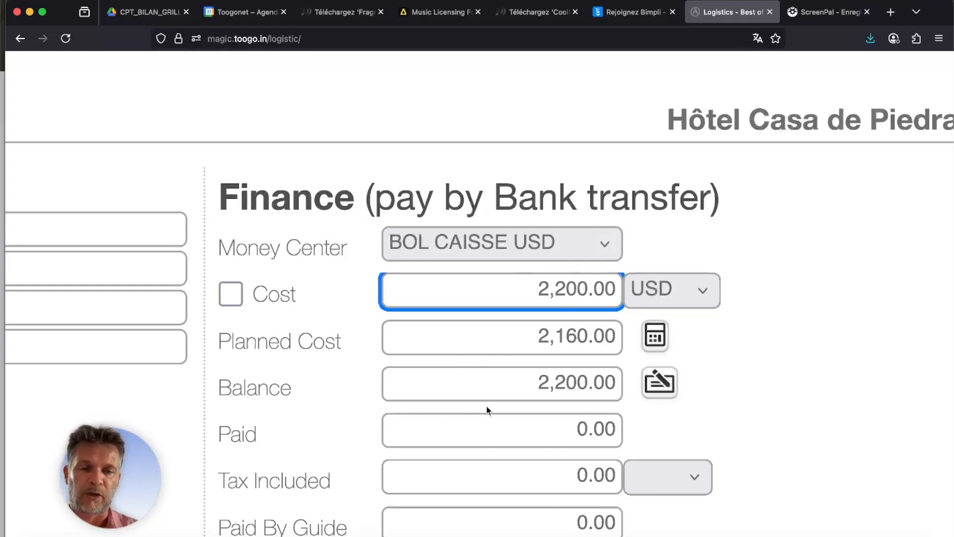
Set the hotel service's balance to 1,100.00 USD as the first advance to pay.
key("super+0")
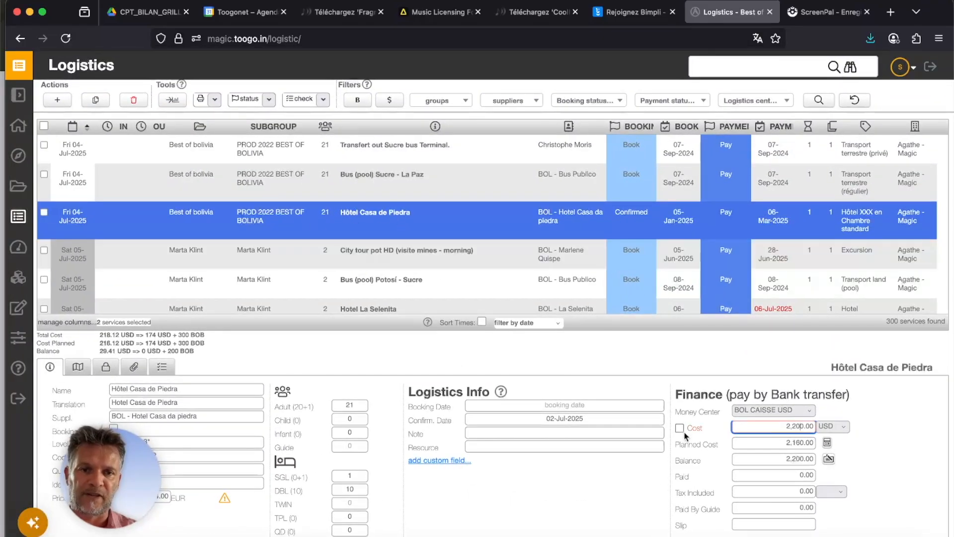
scroll(829, 475, "up", 5)
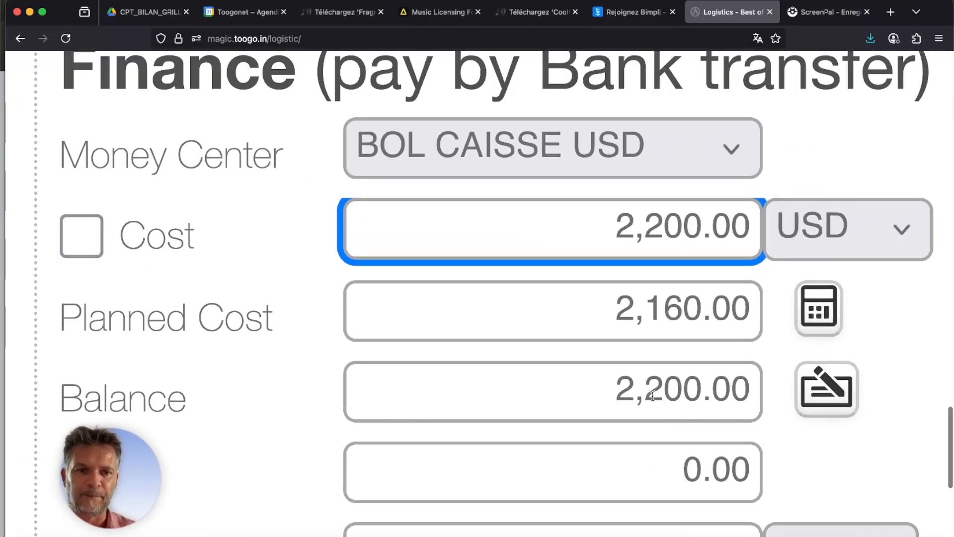
left_click(655, 394)
type("1100")
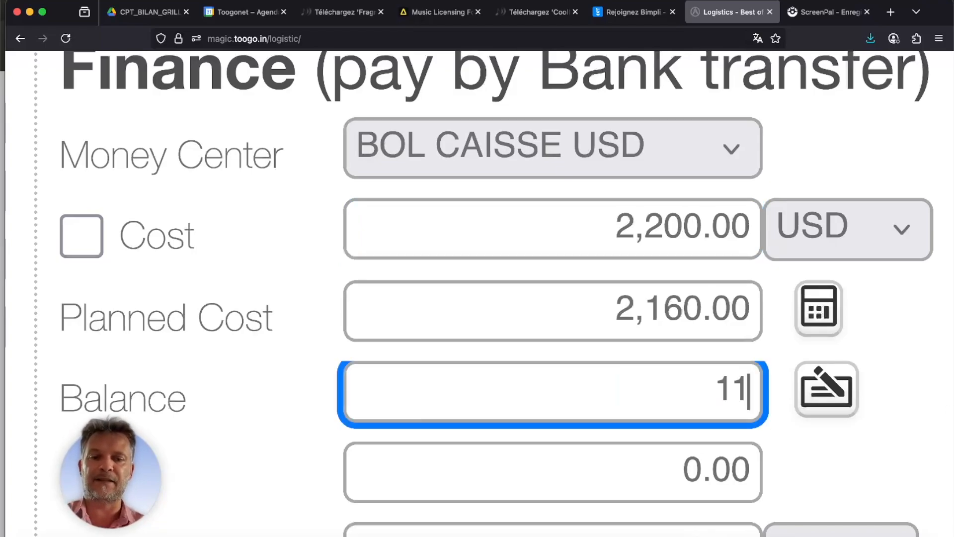
key("Return")
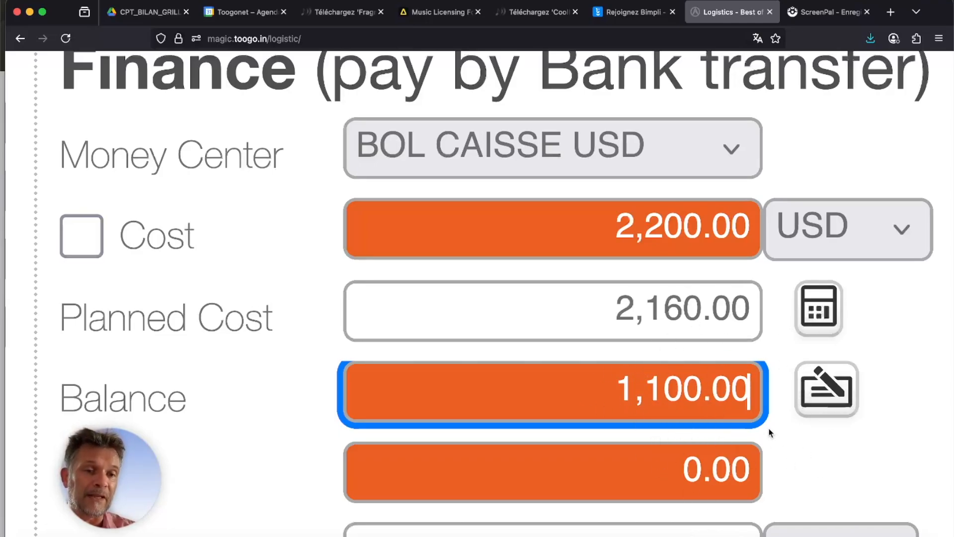
key("super+0")
key("super+0")
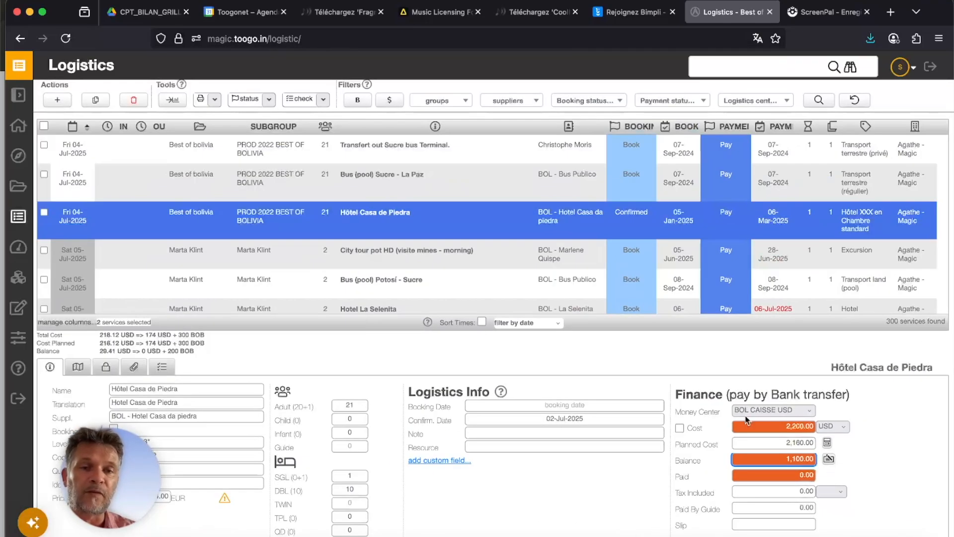
left_click(175, 100)
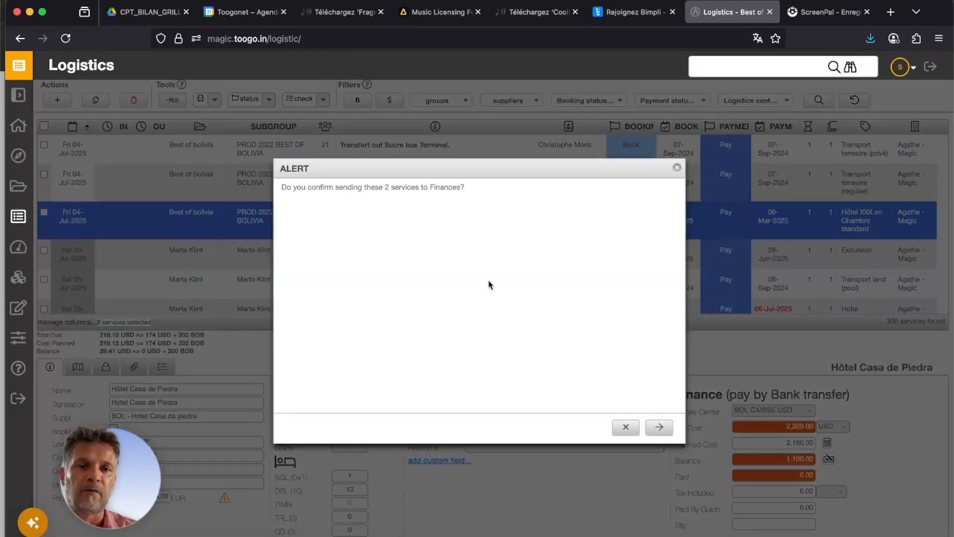
left_click(659, 427)
scroll(249, 223, "down", 1)
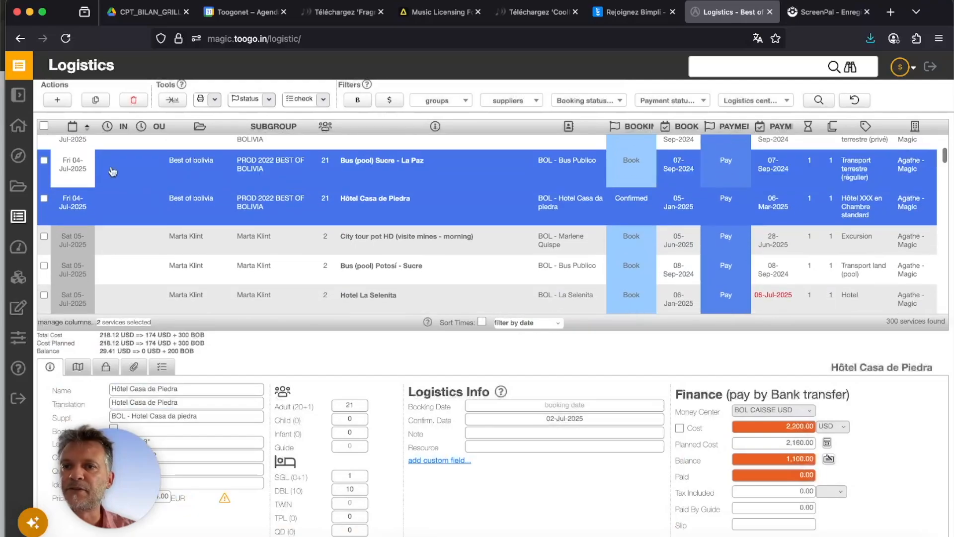
Clear the service selection, check only Hôtel Casa de Piedra and send it to Finances, closing the expense confirmation.
left_click(44, 125)
left_click(45, 126)
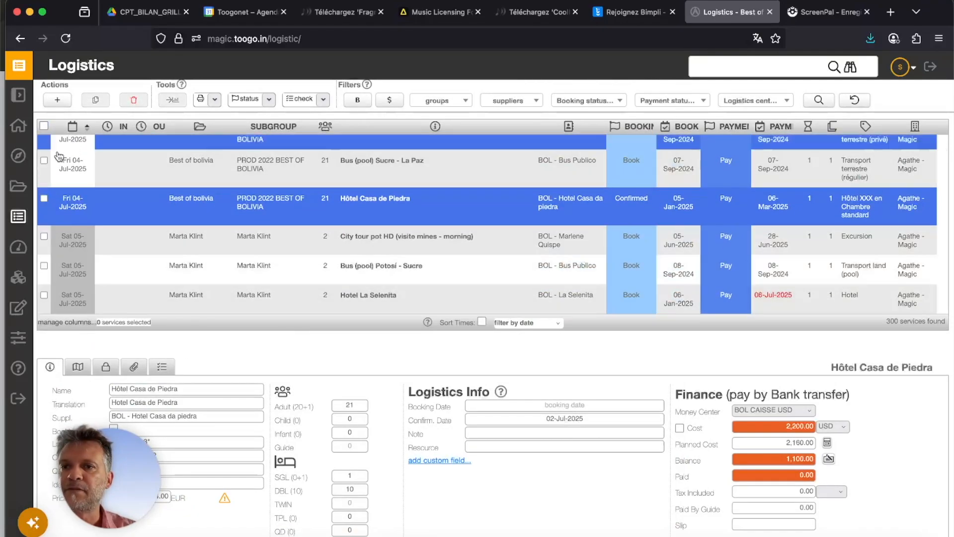
left_click(44, 198)
left_click(174, 101)
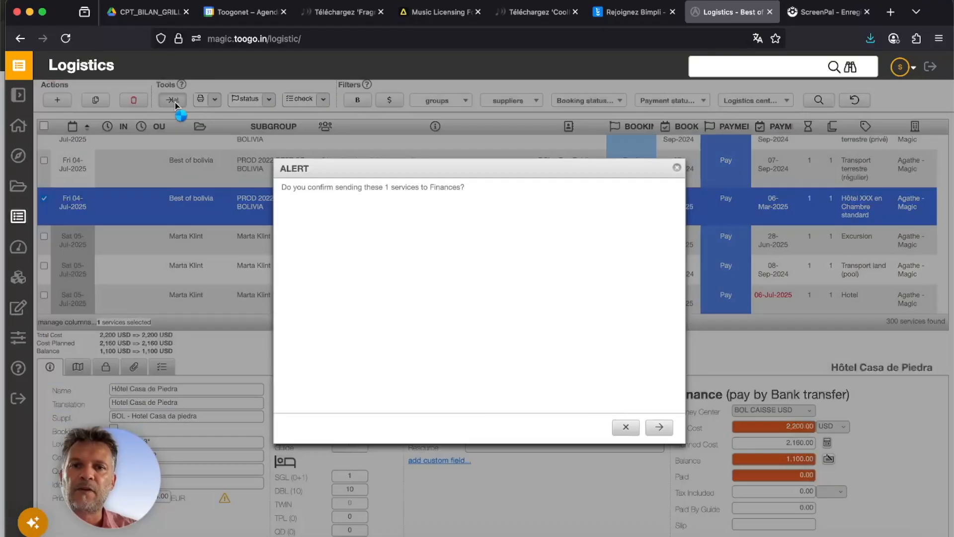
left_click(659, 426)
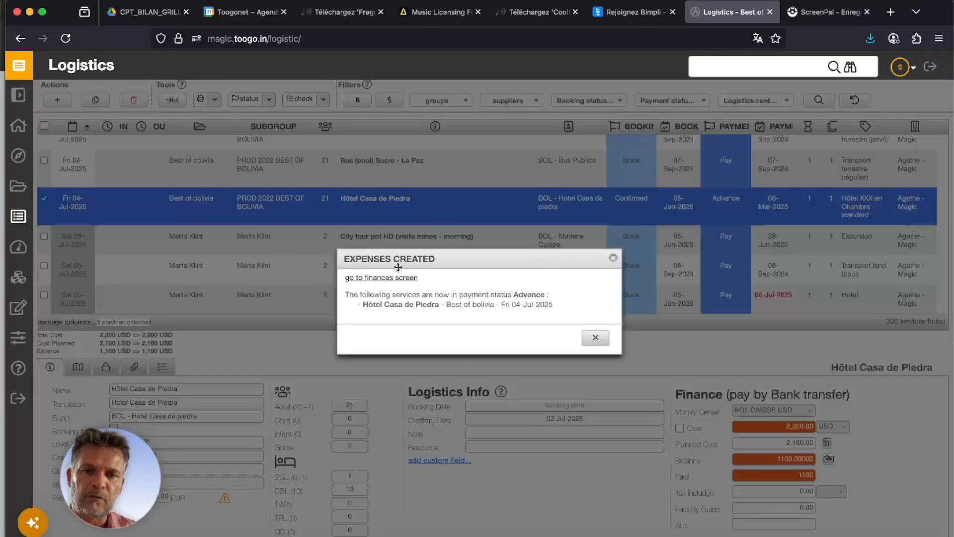
left_click(594, 336)
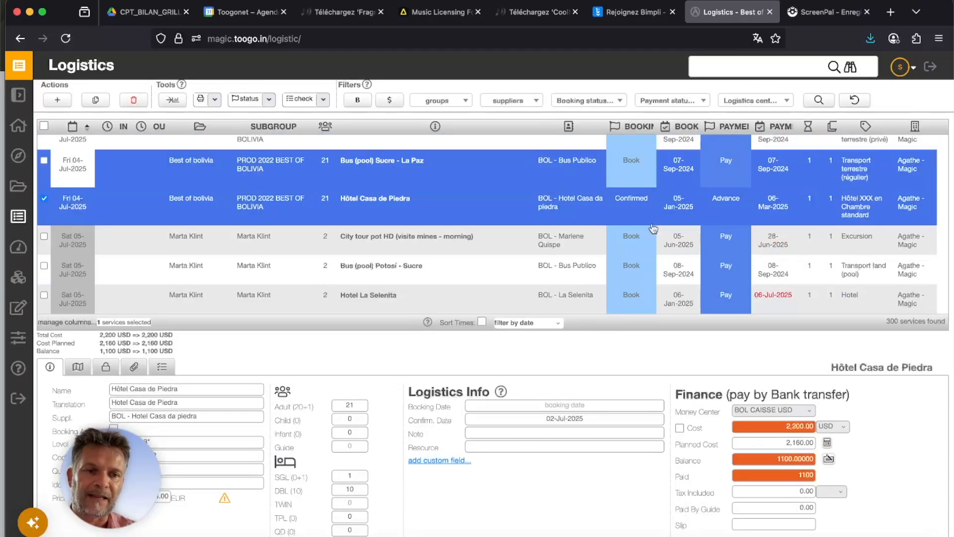
Examine Hôtel Casa de Piedra's payment status and reload its details by switching to the city tour service and back.
scroll(750, 202, "up", 5)
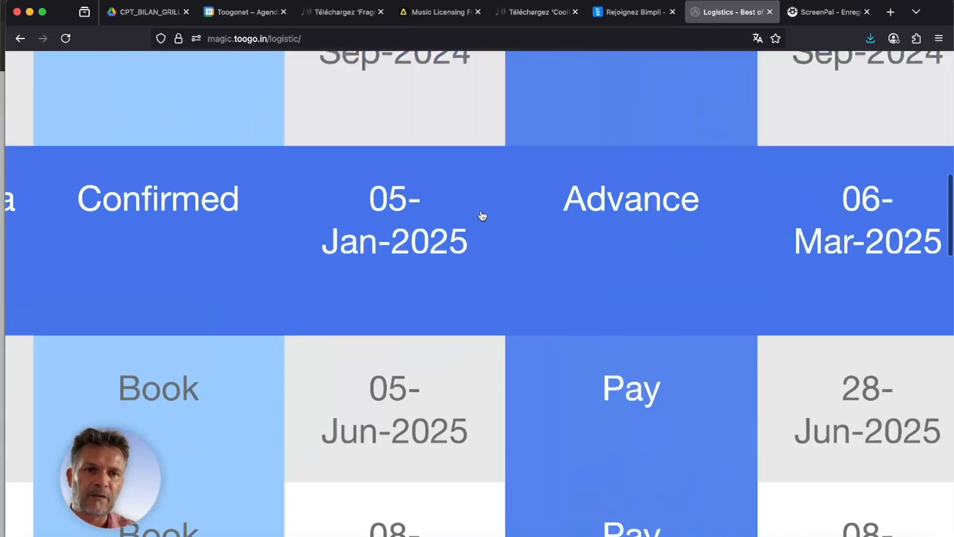
scroll(584, 192, "down", 5)
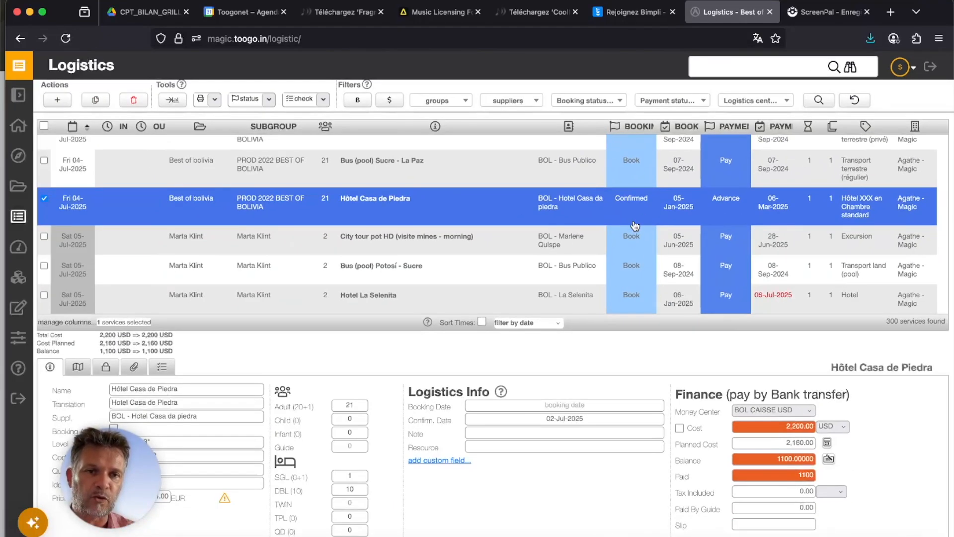
left_click(267, 238)
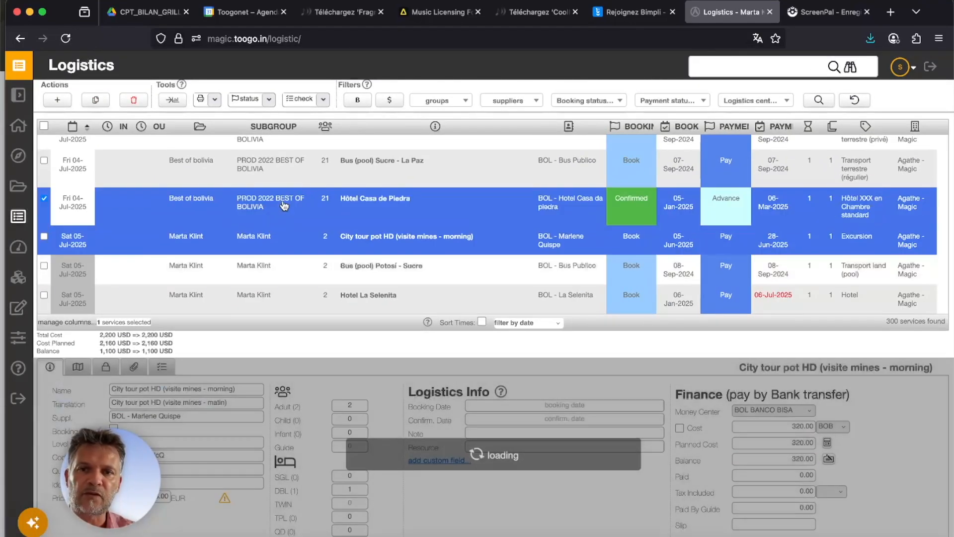
left_click(284, 205)
Set the balance of Hôtel Casa de Piedra to 500.00 USD for a second advance.
scroll(836, 472, "up", 5)
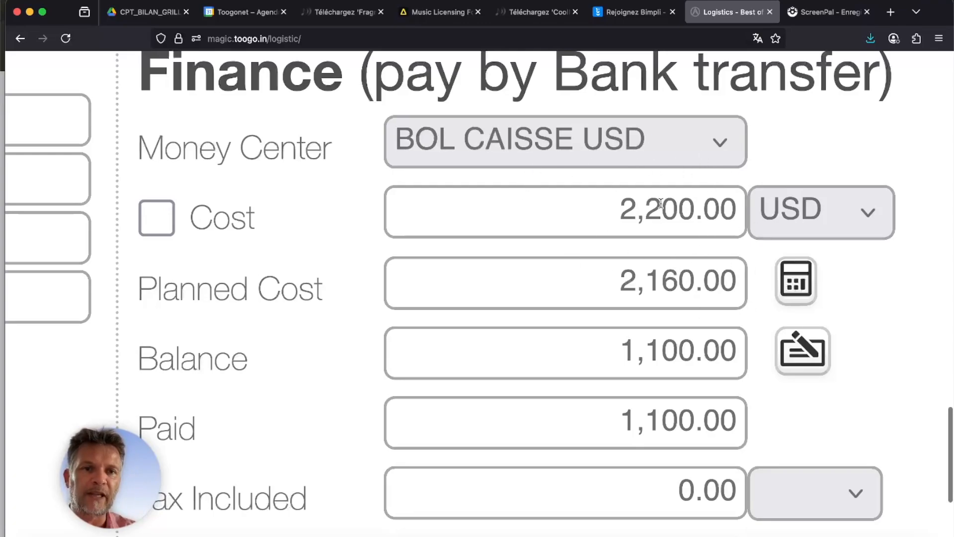
left_click(601, 435)
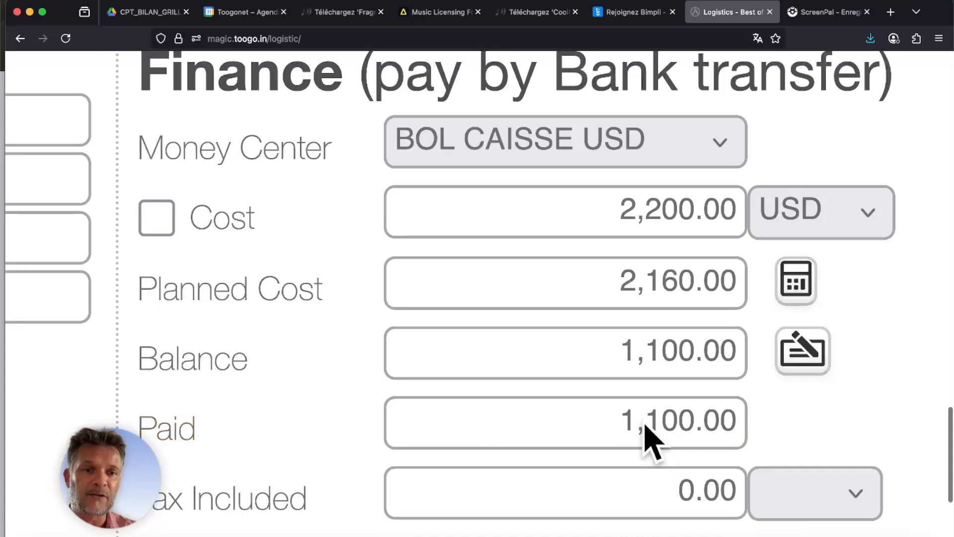
triple_click(659, 353)
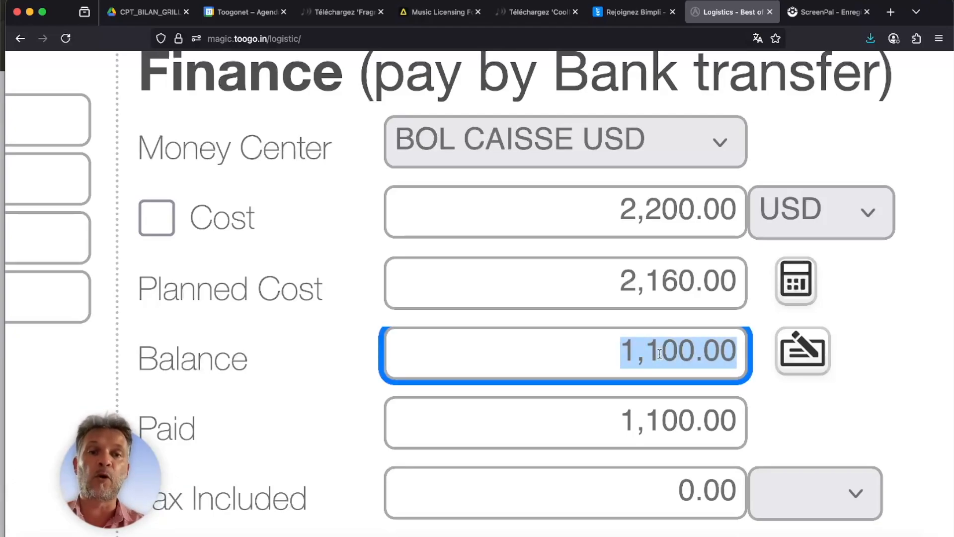
type("500")
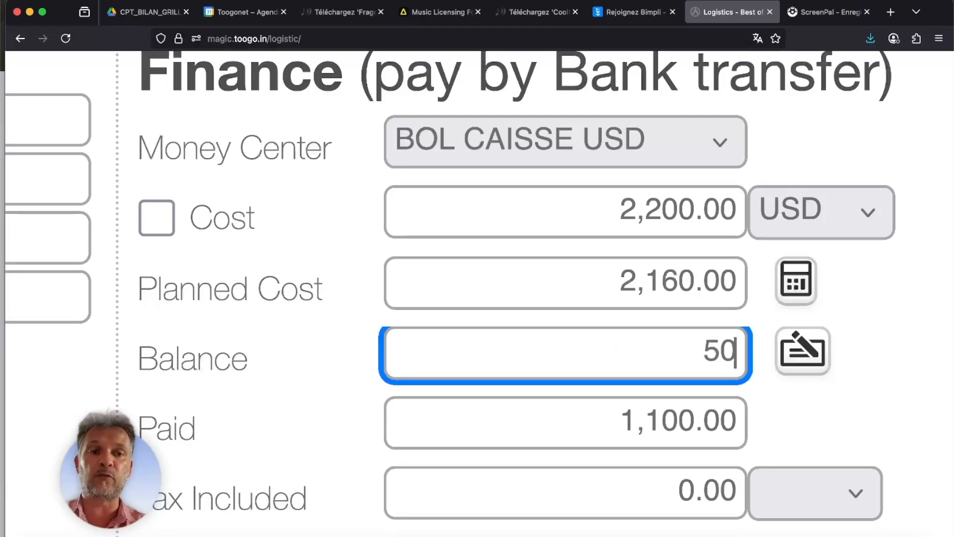
type(".00")
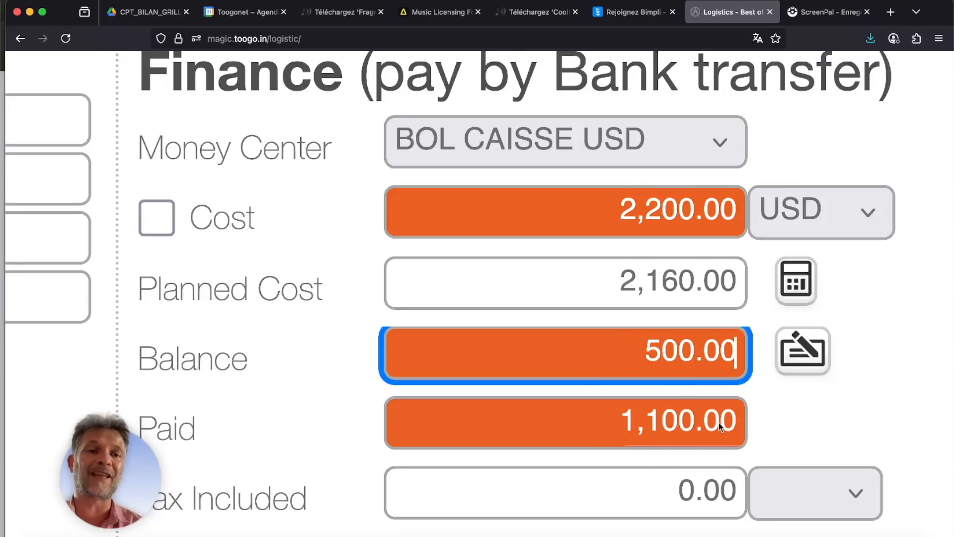
Send the 500 USD advance for the checked hotel service to Finances and close the expense confirmation.
scroll(719, 423, "down", 10)
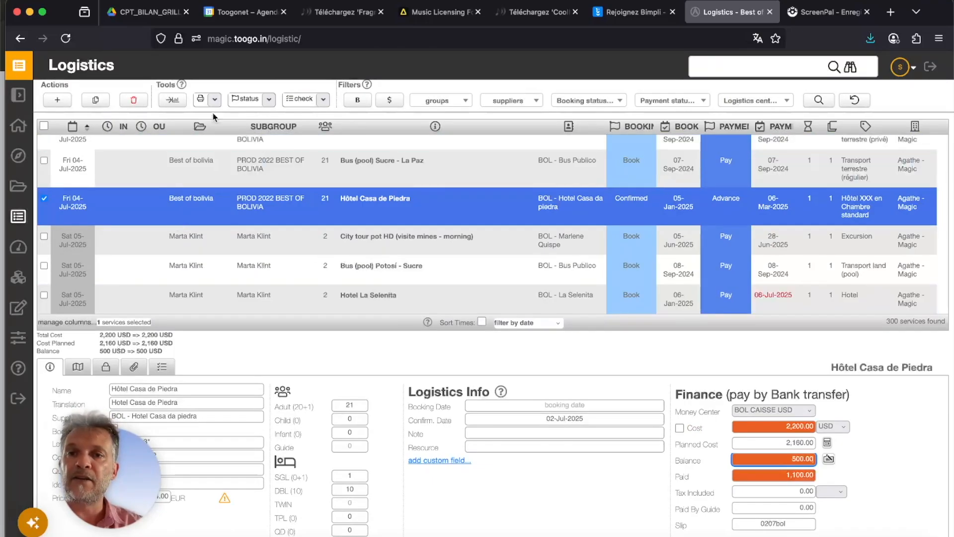
left_click(172, 99)
left_click(657, 428)
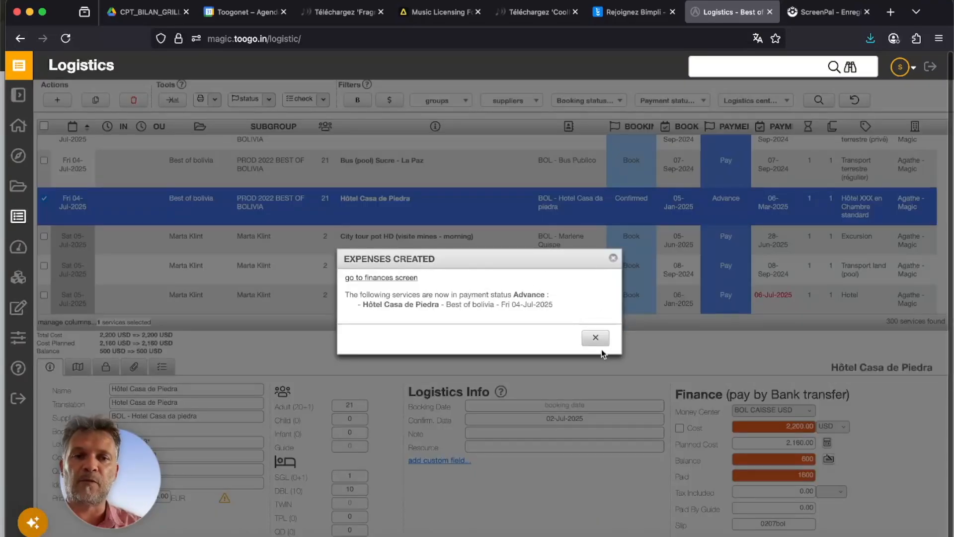
left_click(595, 338)
Reload Hôtel Casa de Piedra's details and examine its remaining balance and paid amount.
left_click(450, 239)
left_click(451, 207)
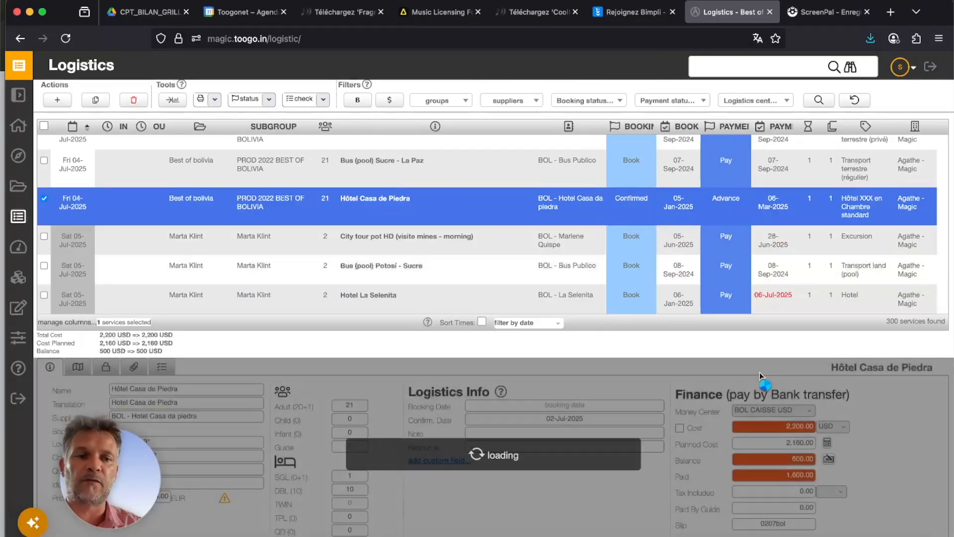
scroll(876, 481, "up", 5)
scroll(876, 481, "up", 5)
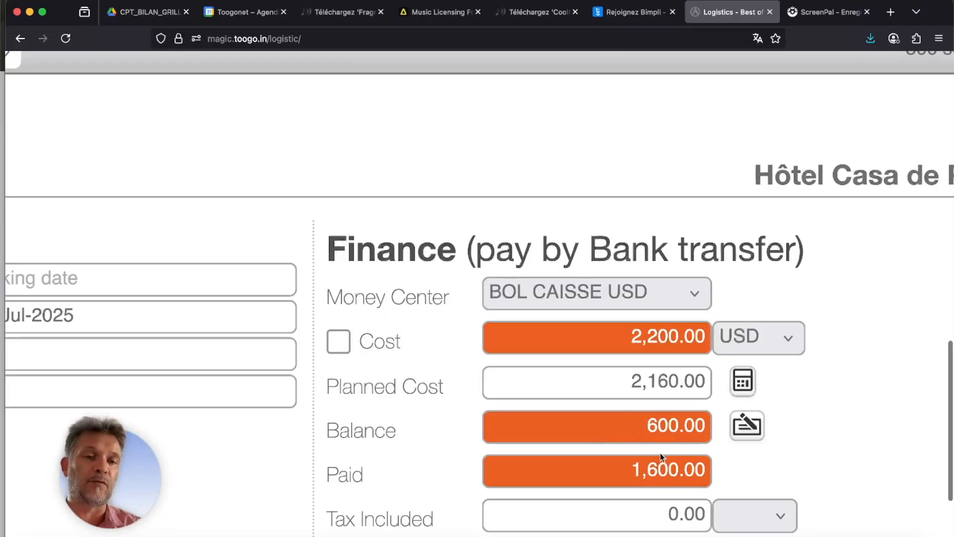
Send the hotel service's remaining 600 USD balance to Finances and close the expense confirmation.
scroll(847, 436, "down", 5)
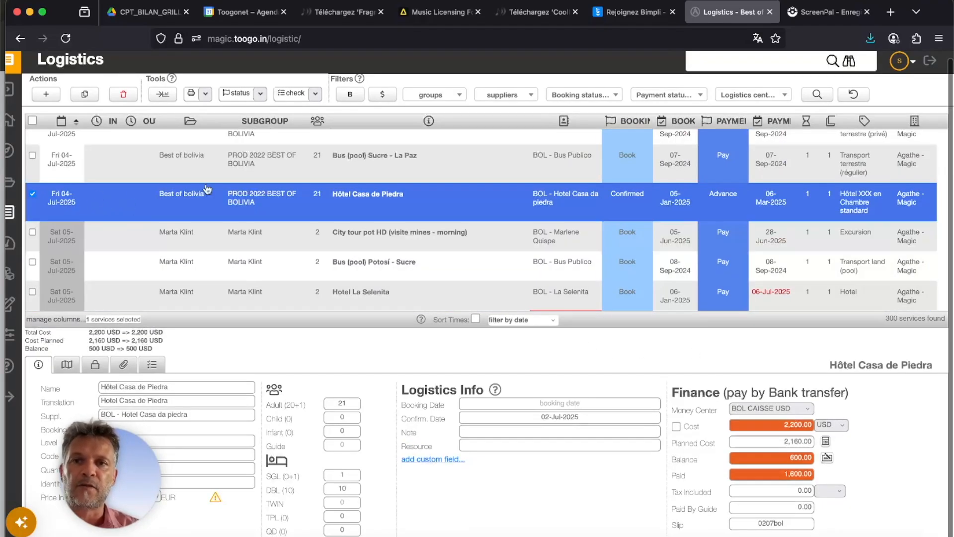
left_click(164, 96)
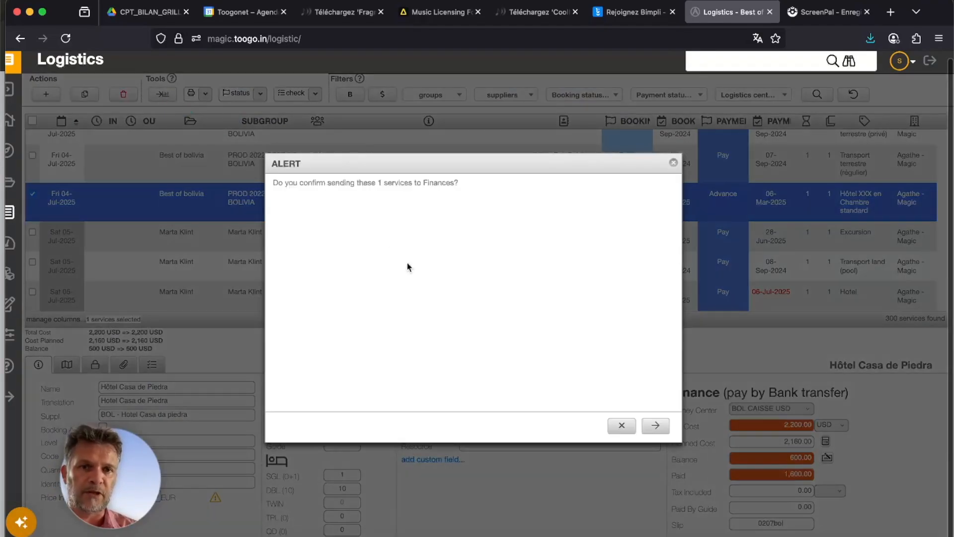
left_click(620, 424)
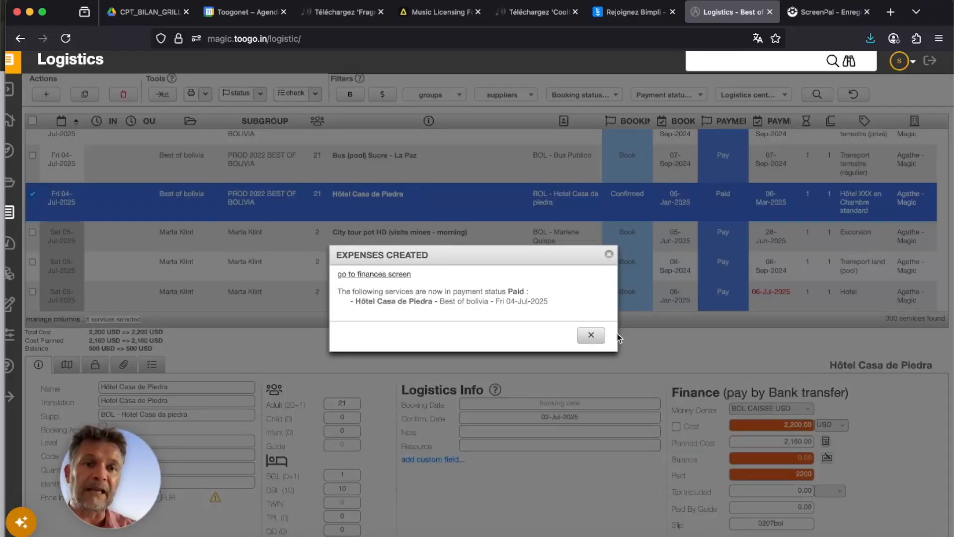
left_click(588, 333)
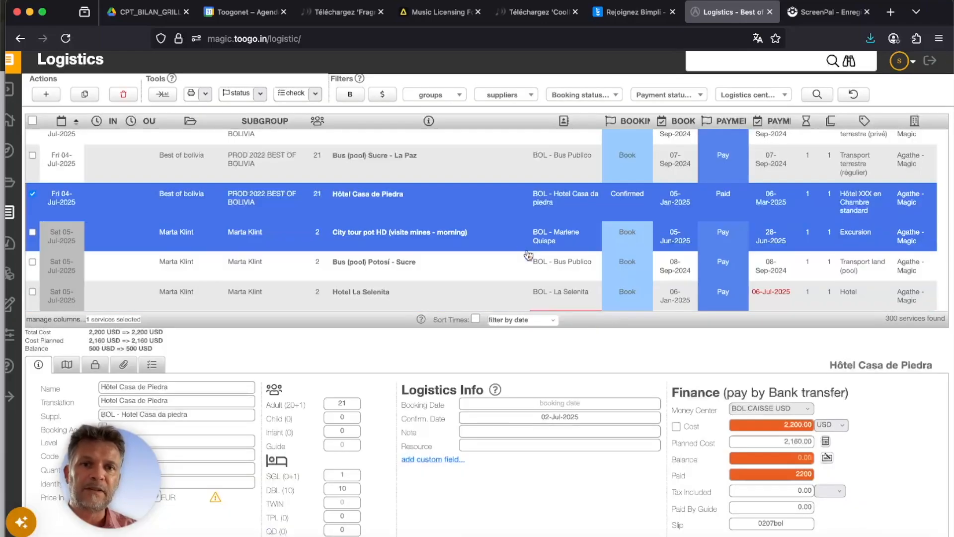
Switch between the city tour and hotel services to view the hotel's final payment status in the list.
left_click(499, 240)
left_click(566, 207)
left_click(596, 235)
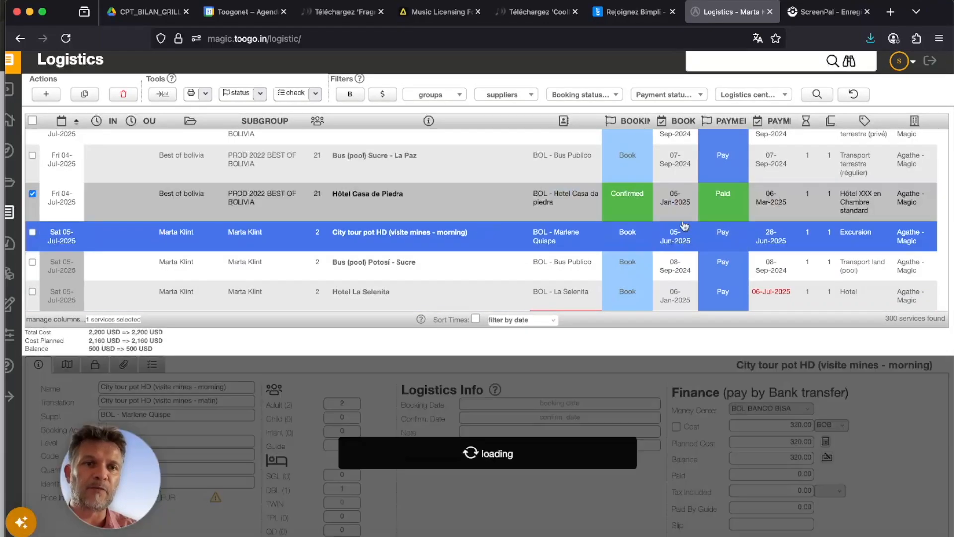
Check Hôtel Casa de Piedra's payment status in the list, and compare the cost with the paid amount in its details.
scroll(761, 197, "up", 5)
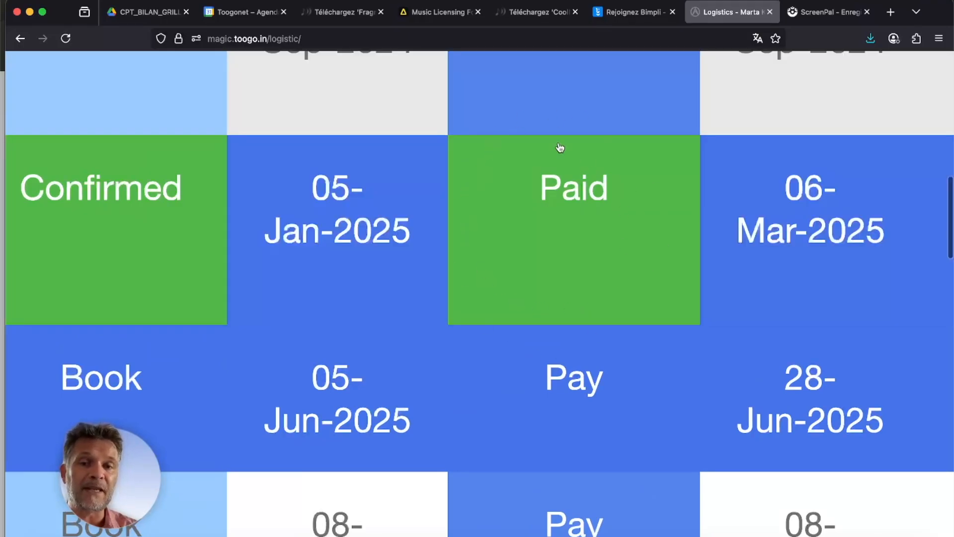
scroll(611, 233, "down", 5)
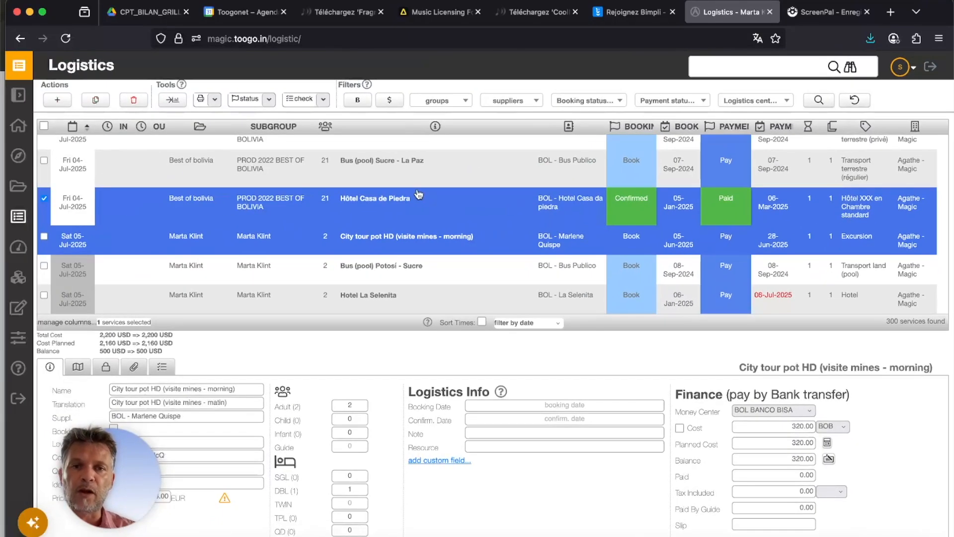
left_click(421, 197)
scroll(848, 526, "up", 5)
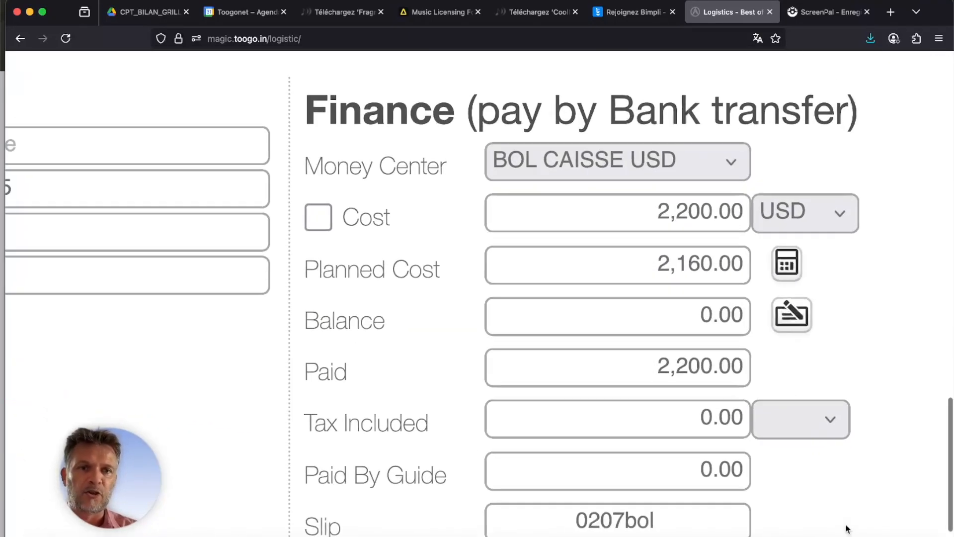
left_click_drag(655, 212, 741, 211)
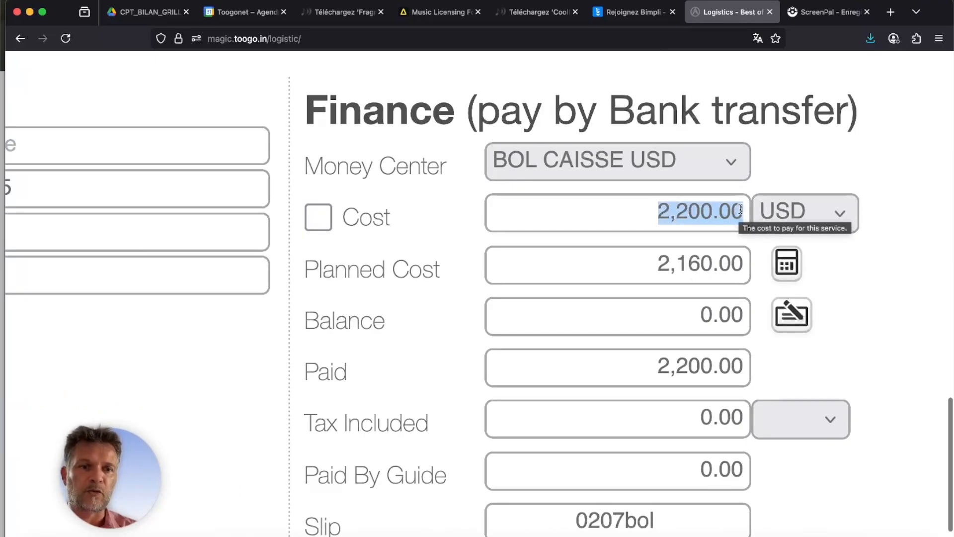
left_click_drag(653, 369, 743, 368)
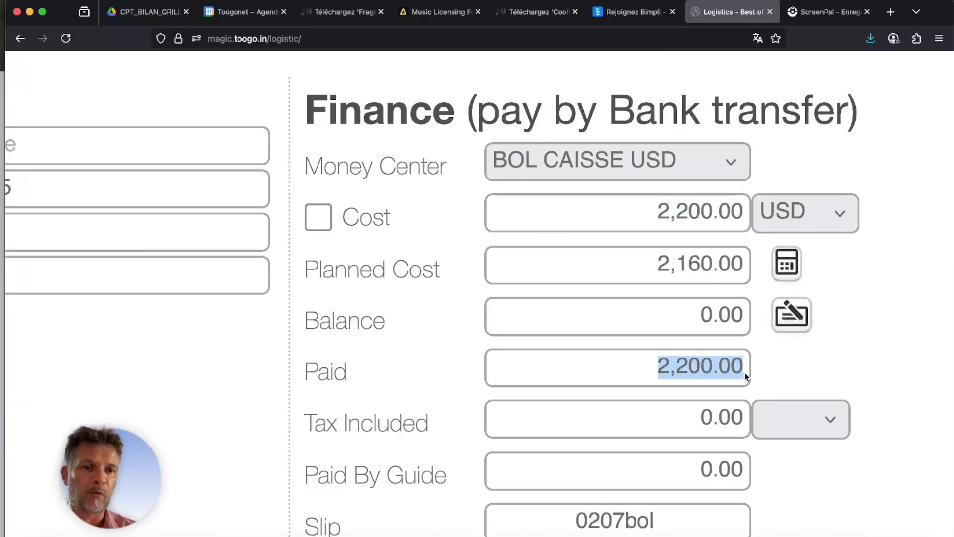
scroll(860, 356, "down", 5)
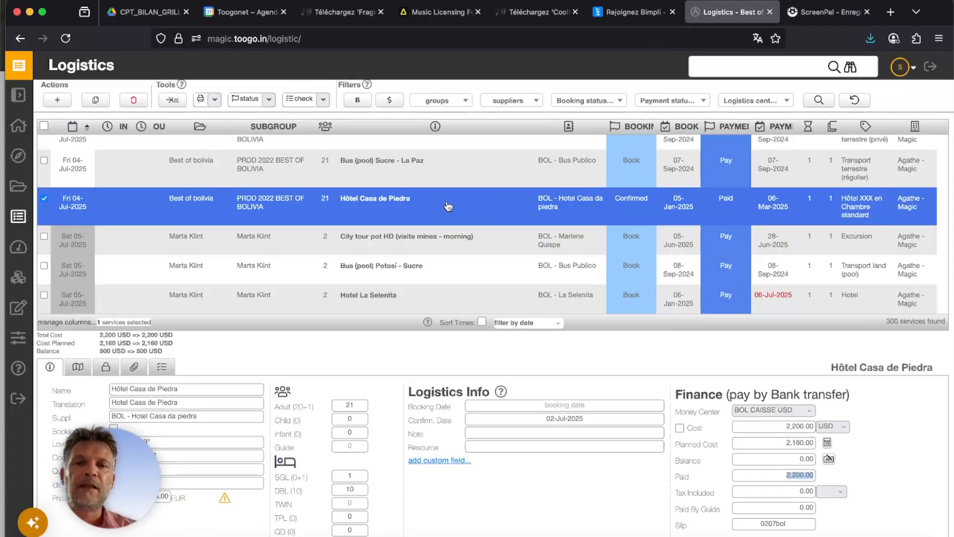
Show the payments recorded for Hôtel Casa de Piedra, review the individual advances and their total, and close the list.
right_click(406, 202)
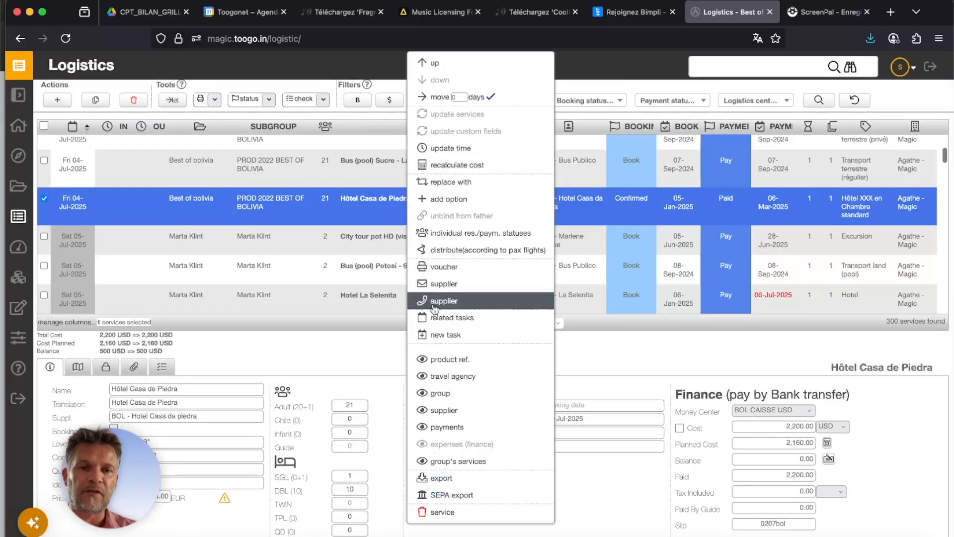
left_click(457, 427)
scroll(385, 298, "up", 5)
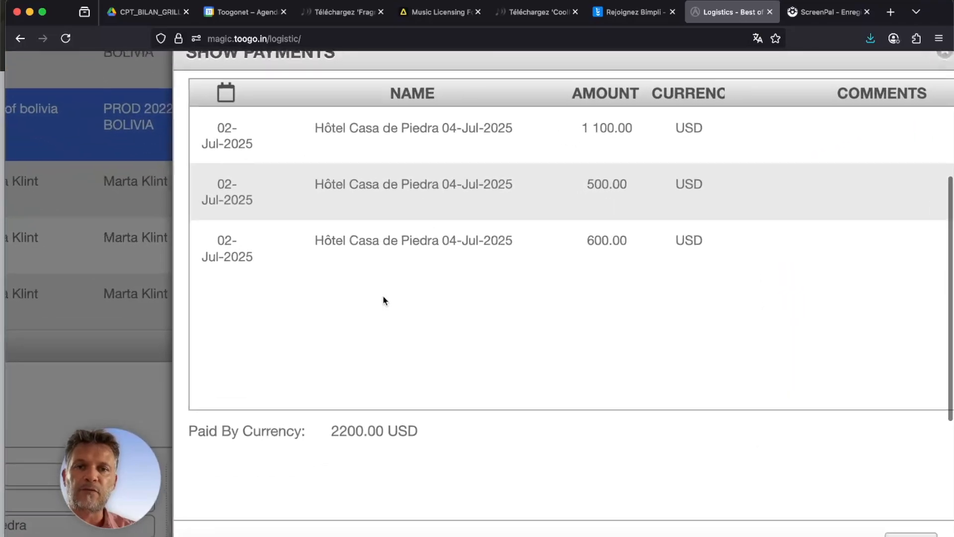
scroll(384, 300, "left", 2)
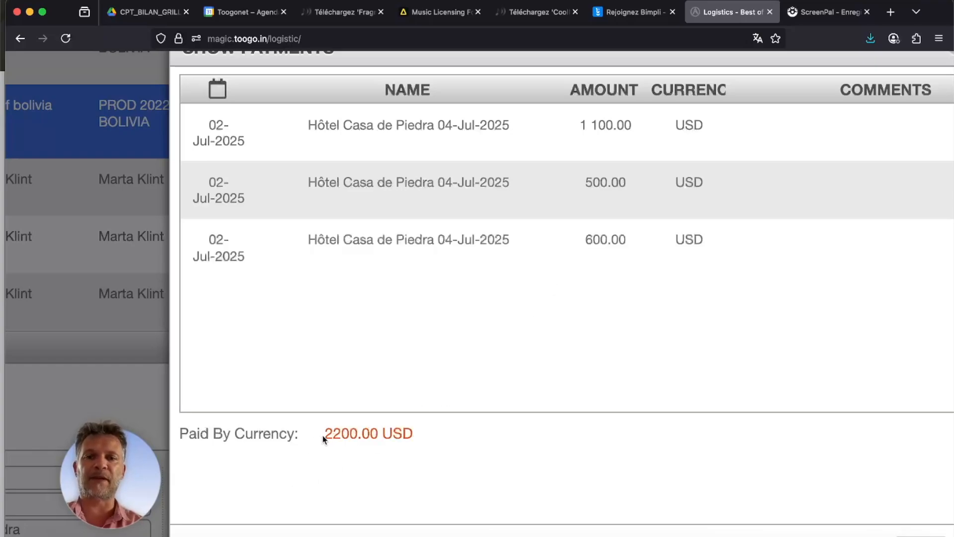
scroll(486, 465, "down", 5)
left_click(658, 426)
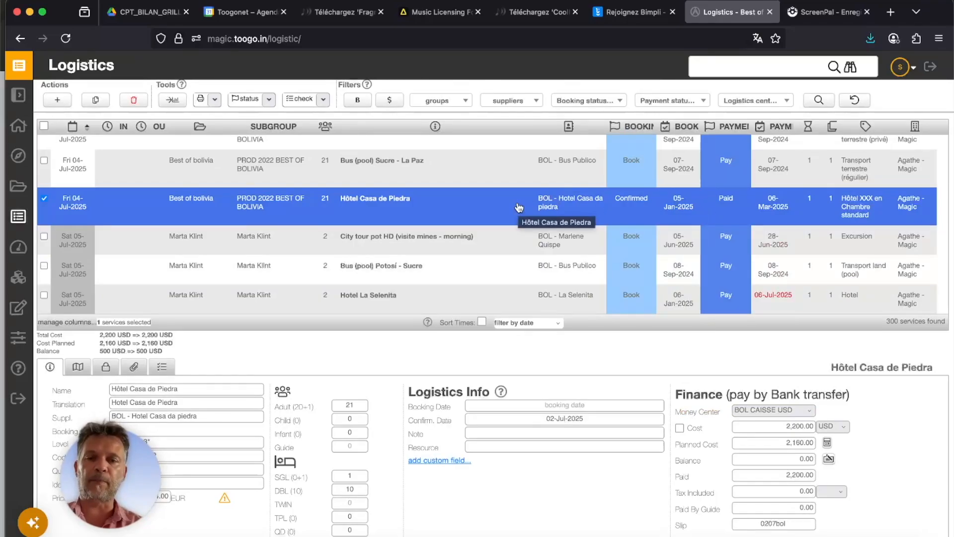
right_click(380, 203)
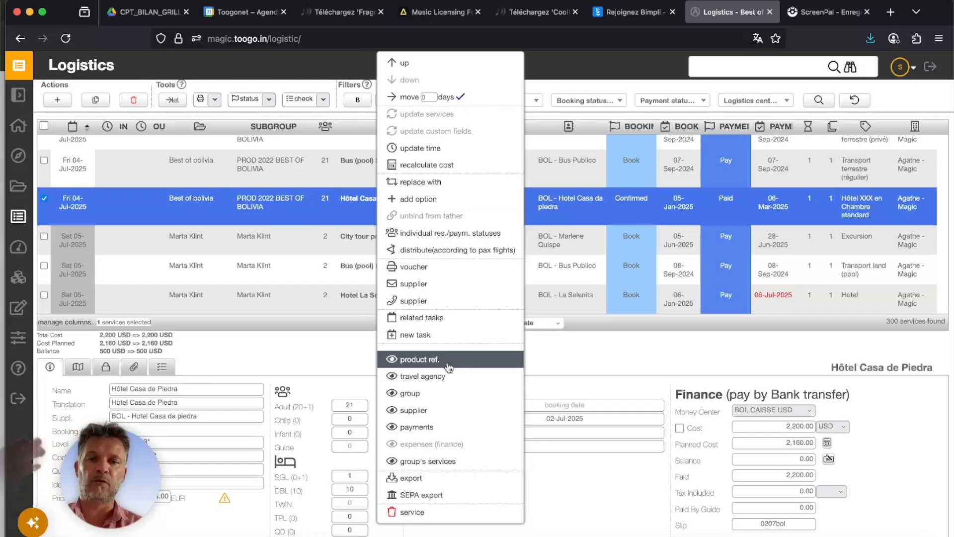
left_click(594, 360)
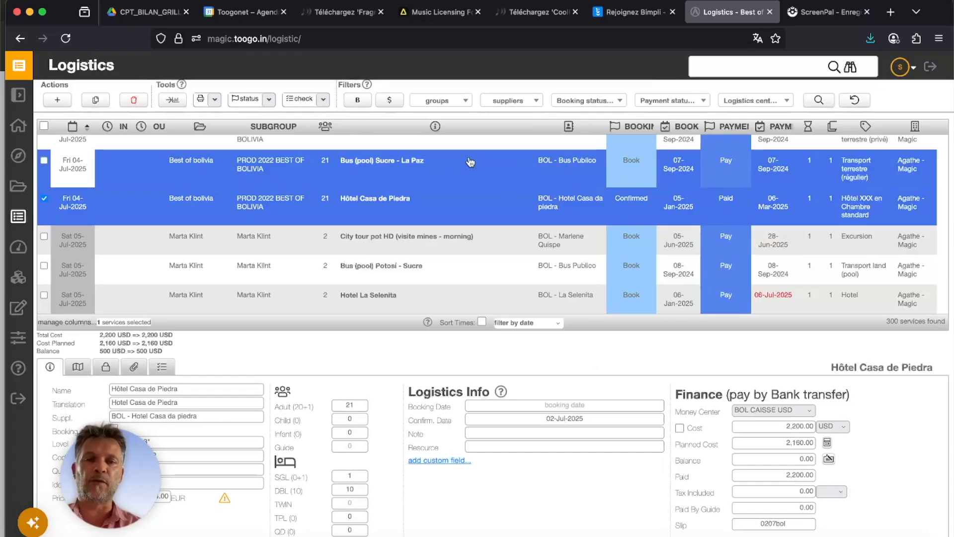
Select the City tour pot HD service and examine the hotel's booking and payment statuses in the services list.
left_click(498, 246)
scroll(725, 219, "up", 5)
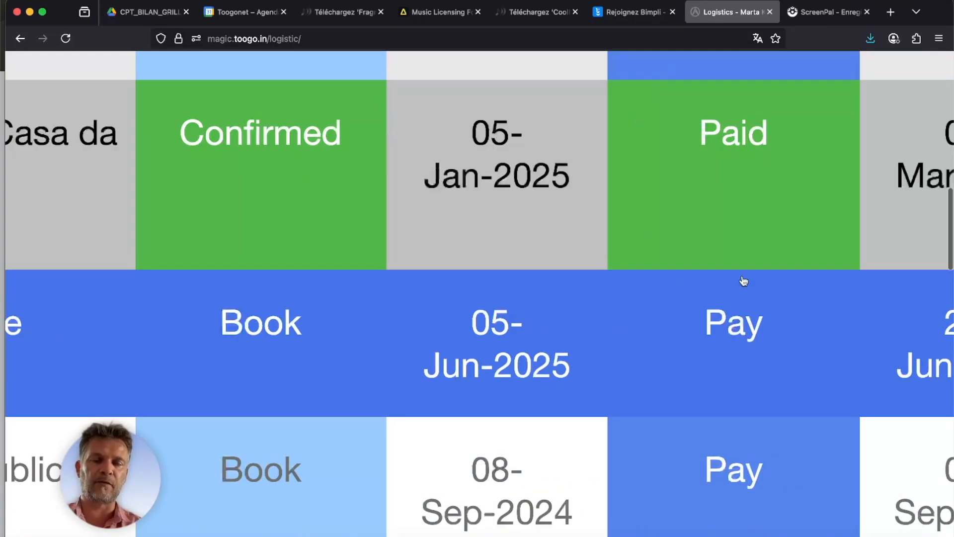